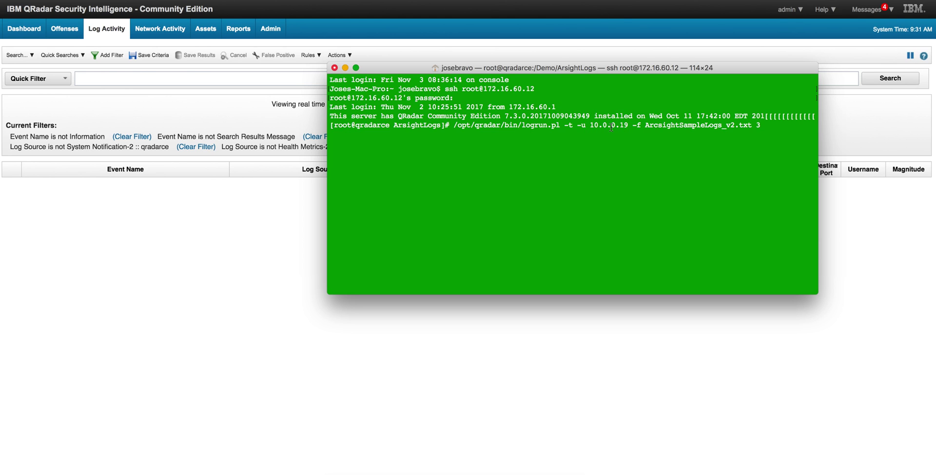
Step: Replay ArcsightSampleLogs_v2.txt with logrun.pl from source 10.0.0.19 at 3 messages per second, and pause the real-time event stream
key(Return)
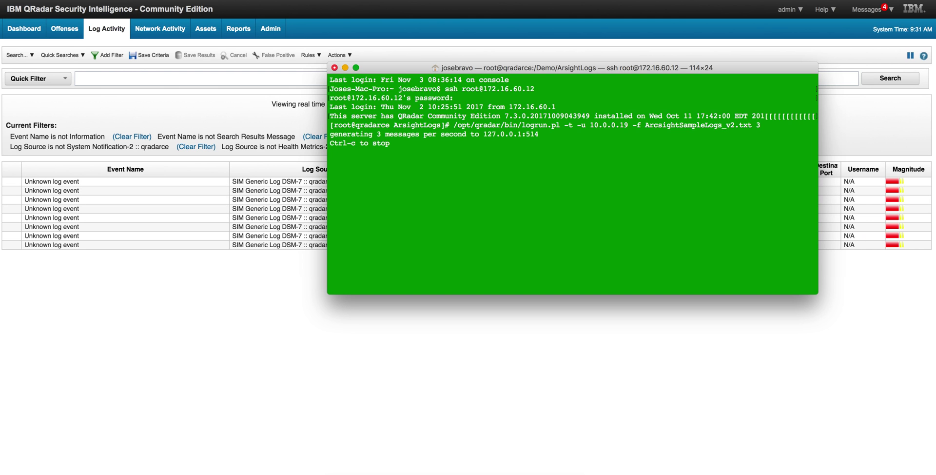
click(113, 315)
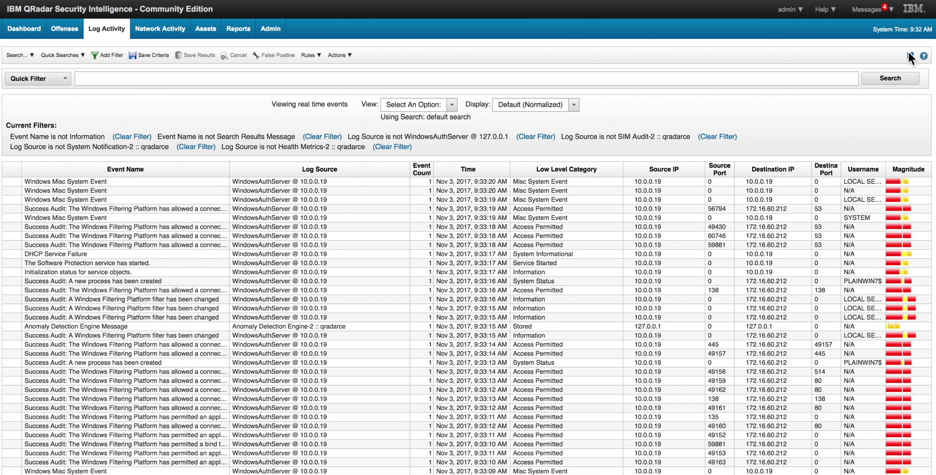
click(911, 56)
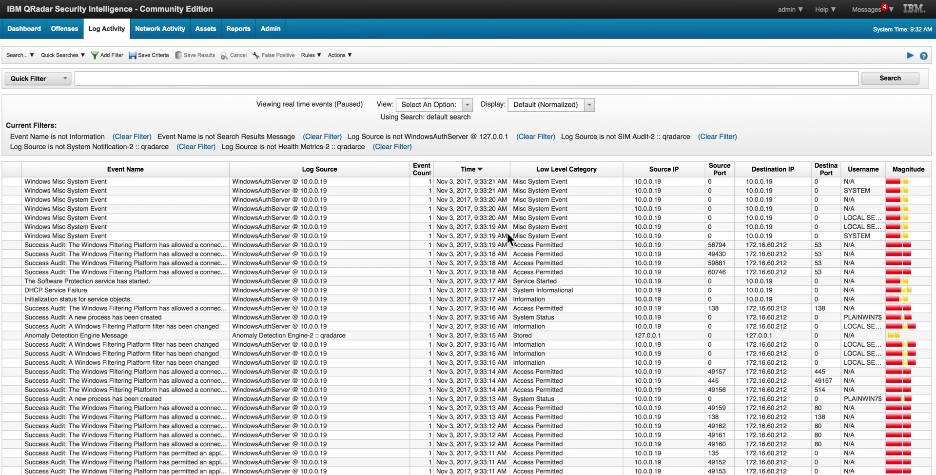
Step: Open a Windows Misc System Event from WindowsAuthServer @ 10.0.0.19 and examine its source, destination and payload details
double_click(365, 235)
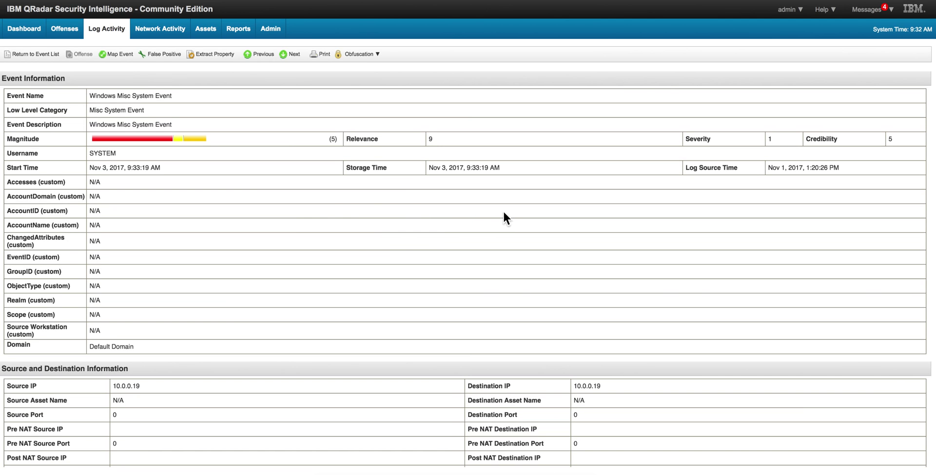
scroll(232, 181, down, 3)
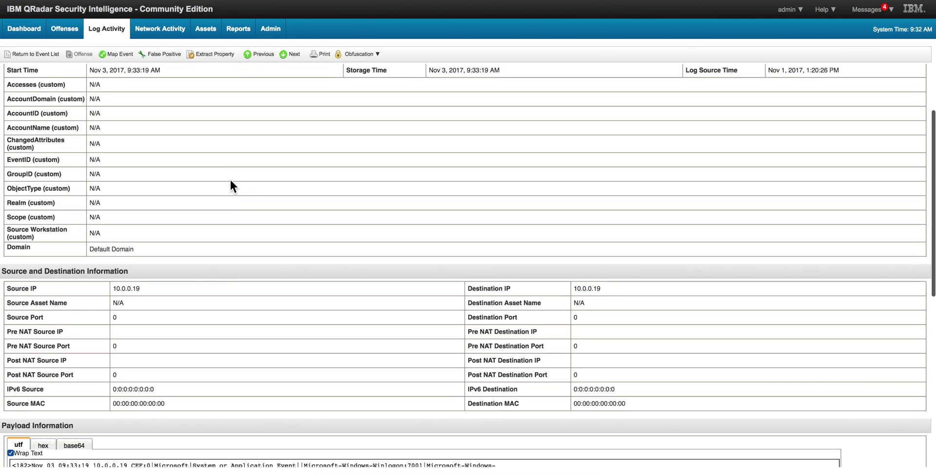
scroll(136, 127, up, 2)
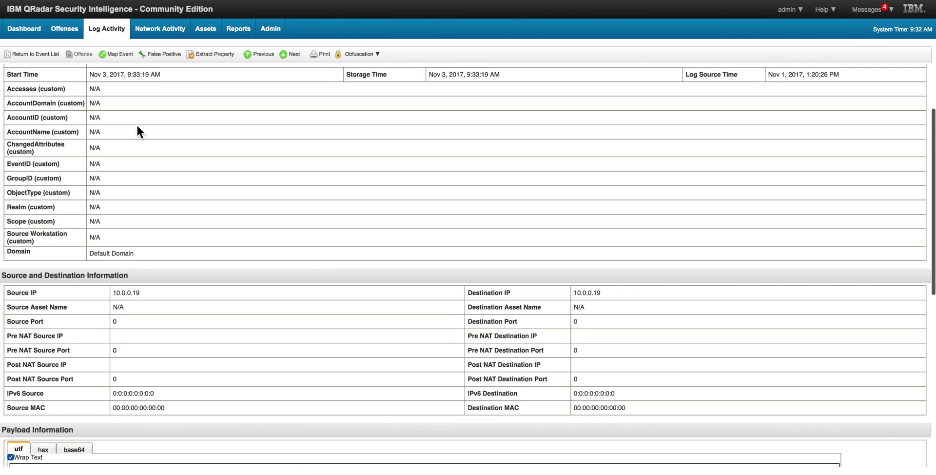
scroll(137, 127, down, 6)
scroll(137, 124, down, 1)
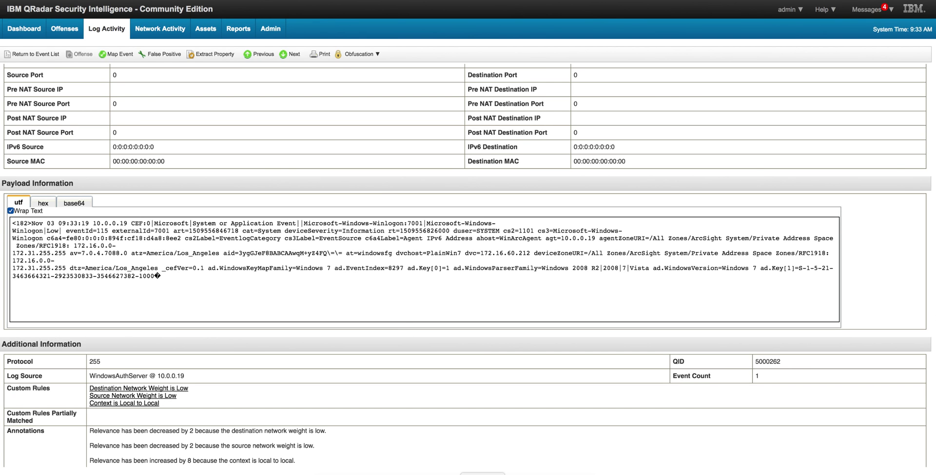
Step: Check the replay command in the terminal, put its window away, and highlight the dvc=172.16.60.212 field in the event payload
key(super+Tab)
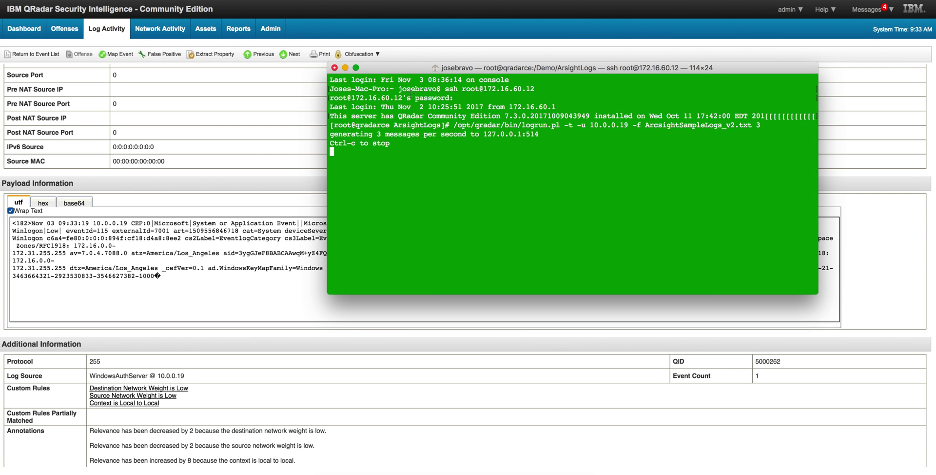
click(344, 67)
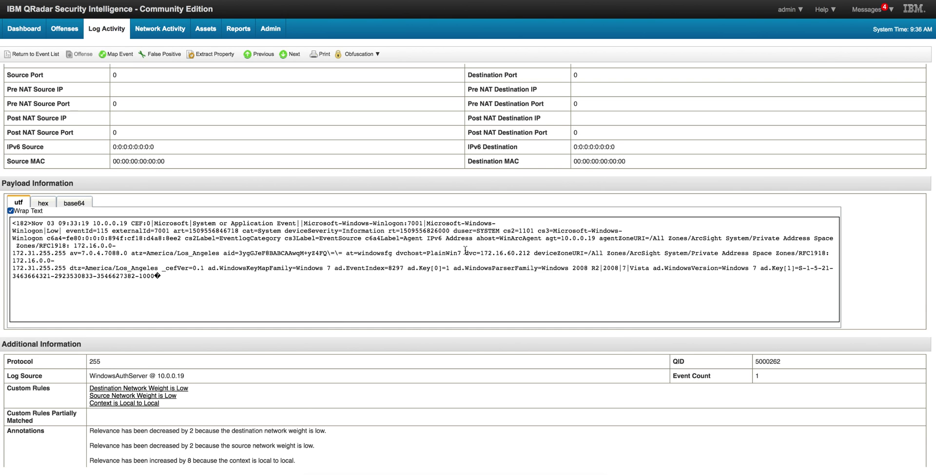
drag(465, 250, 532, 252)
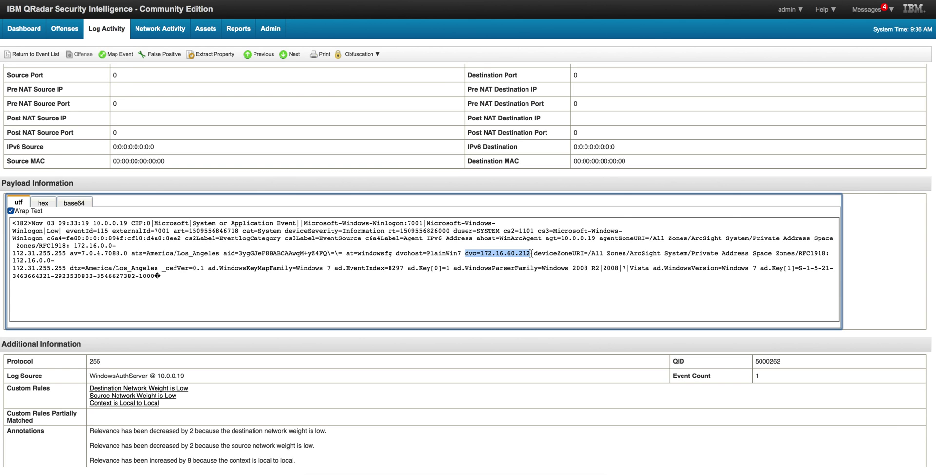
Step: Delete the autodiscovered log source WindowsAuthServer @ 10.0.0.19 from the log sources list
click(270, 31)
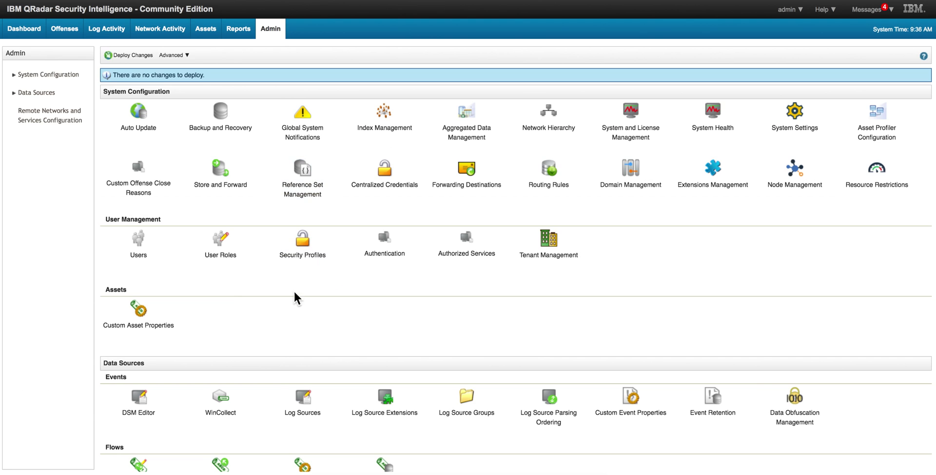
click(306, 396)
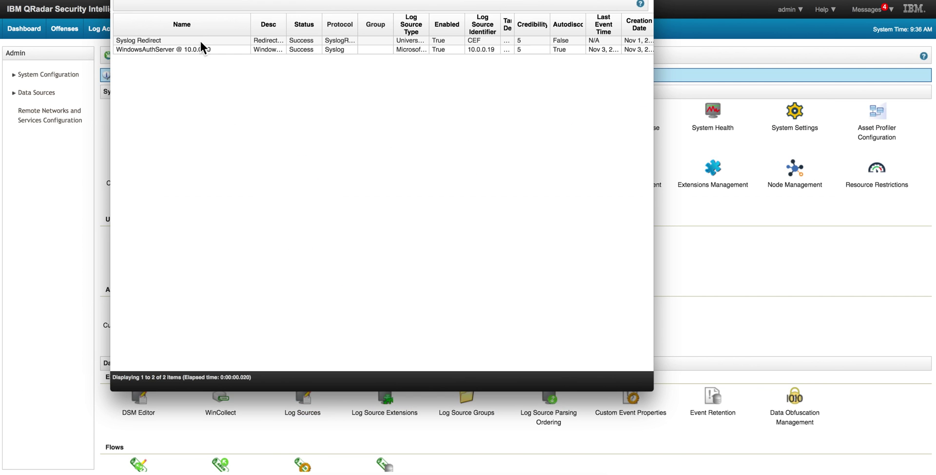
click(186, 48)
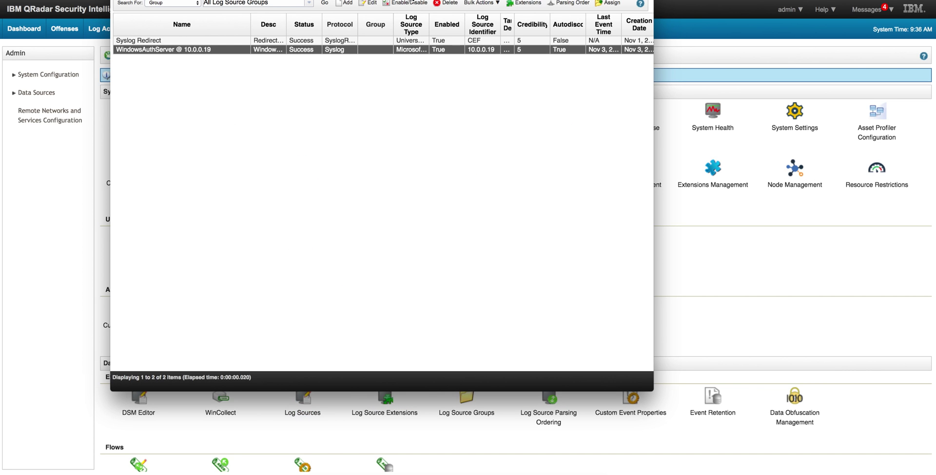
click(452, 9)
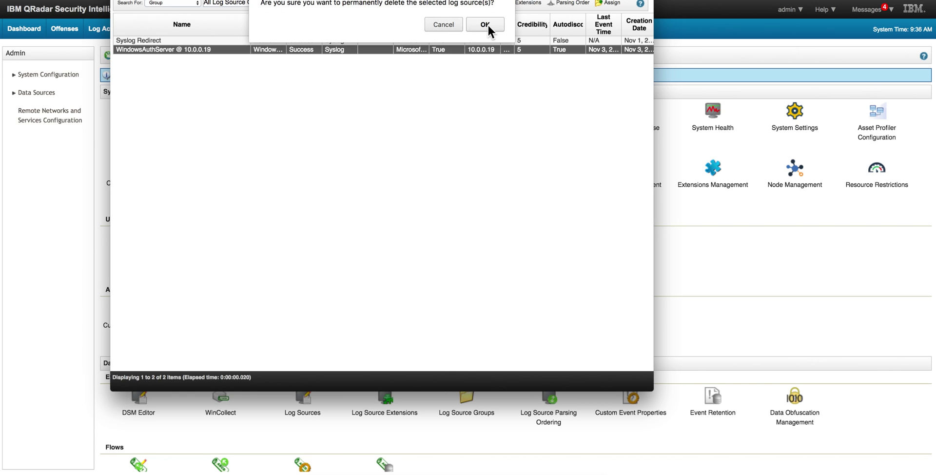
click(492, 28)
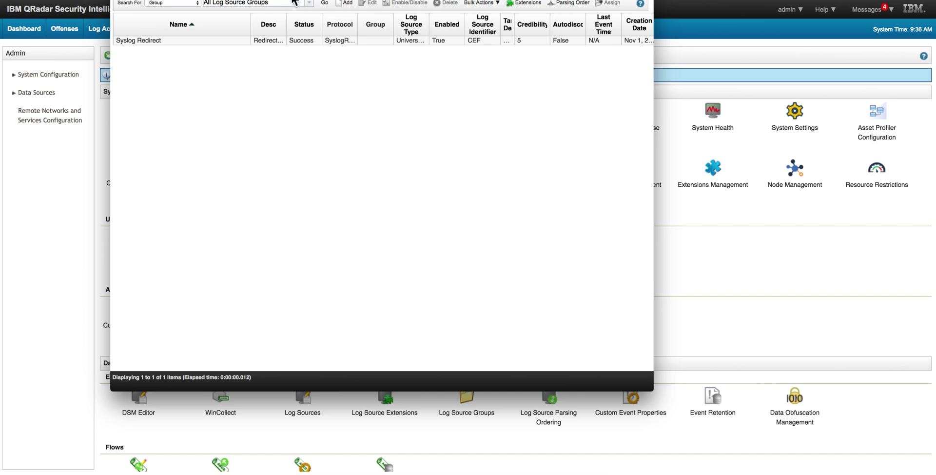
Step: Review the Syslog Redirect log source's identifier regex alongside its regex101 test, and leave the log source settings without saving
drag(273, 2, 288, 9)
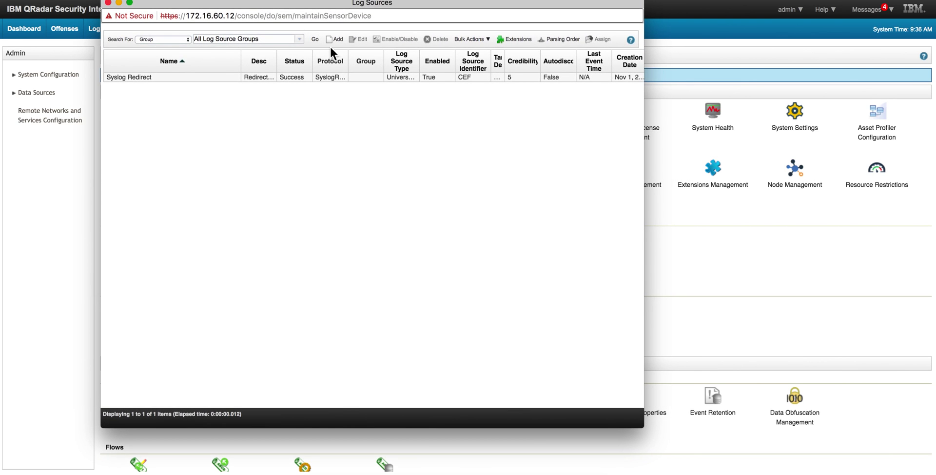
double_click(161, 77)
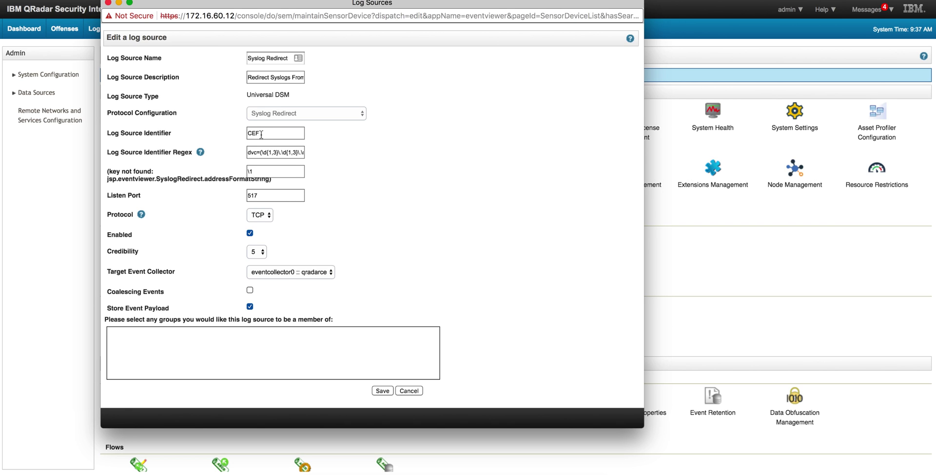
click(273, 150)
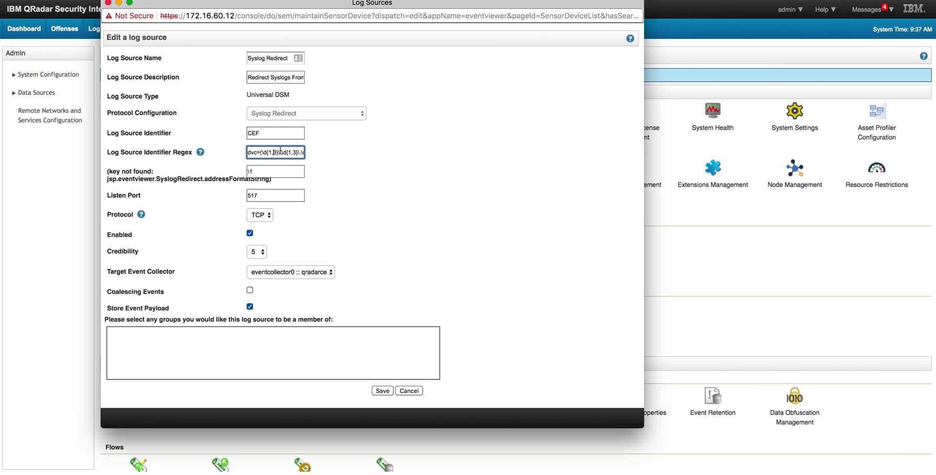
click(288, 152)
drag(258, 152, 240, 157)
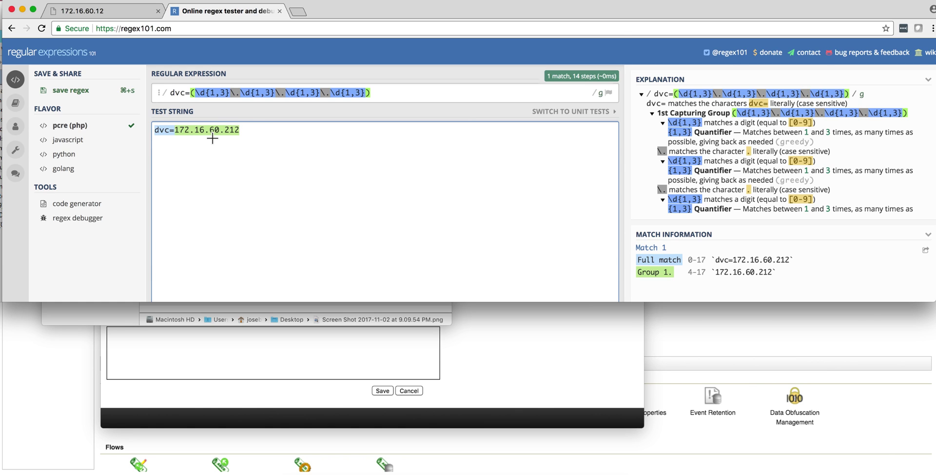
key(super+Tab)
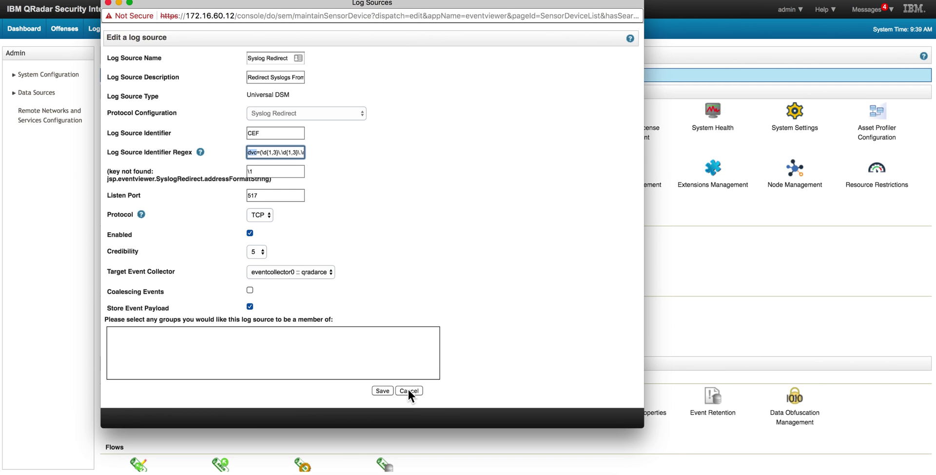
click(407, 389)
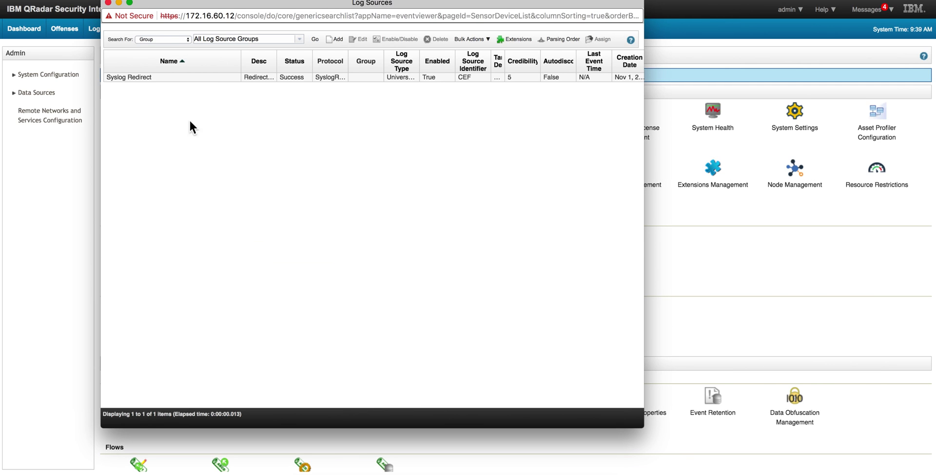
click(108, 3)
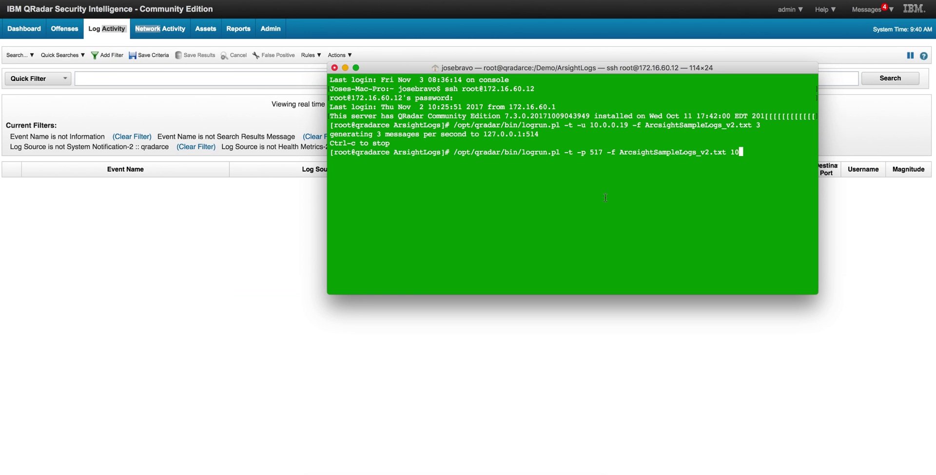
Step: Replay ArcsightSampleLogs_v2.txt to port 517 at 10 messages per second, stop the replay, and put the terminal away
key(Return)
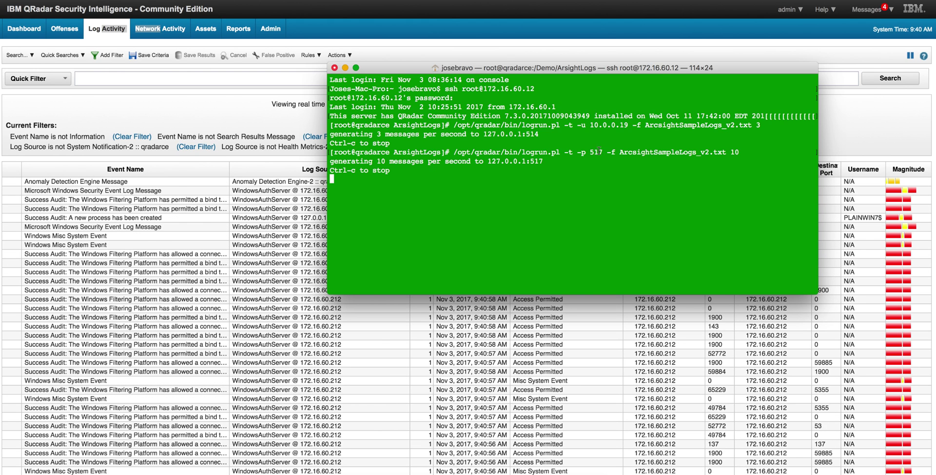
key(ctrl+c)
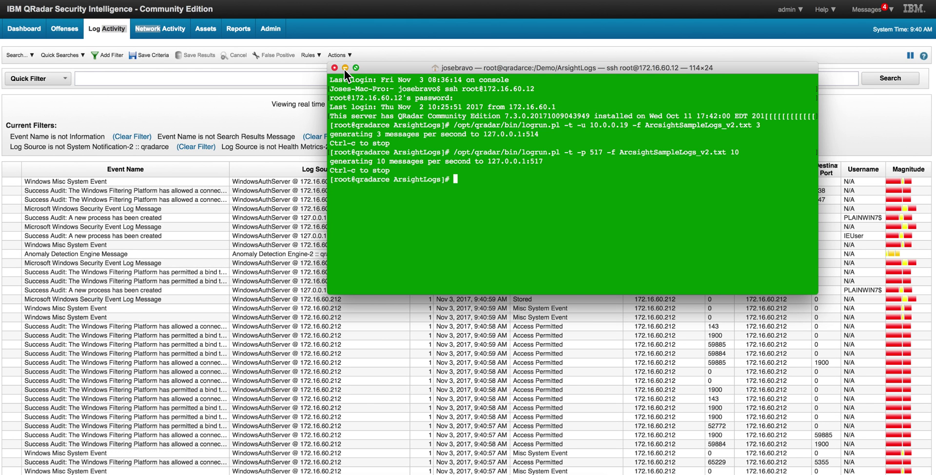
click(345, 68)
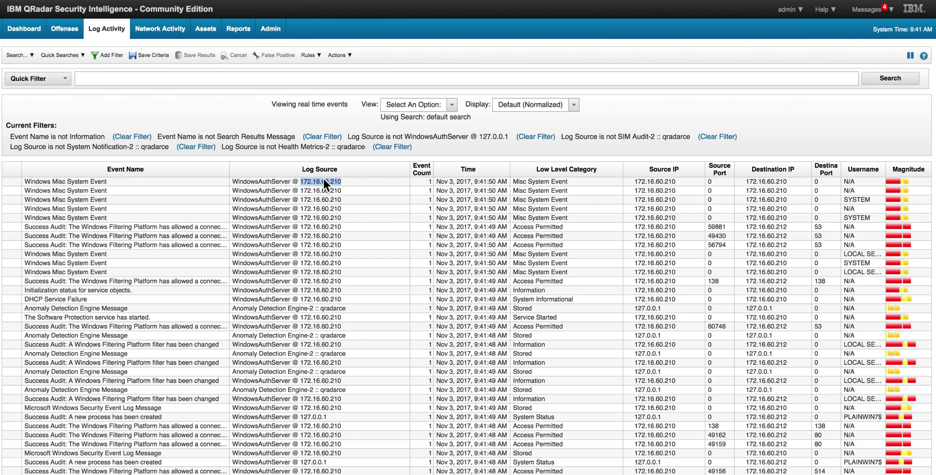
Step: Pause the real-time event stream and examine the payload of a Windows Misc System Event from WindowsAuthServer @ 172.16.60.210
click(909, 55)
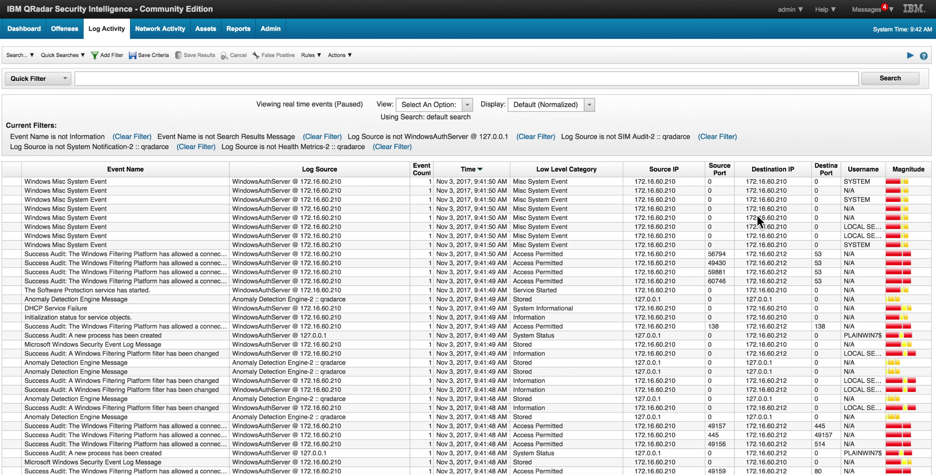
double_click(767, 234)
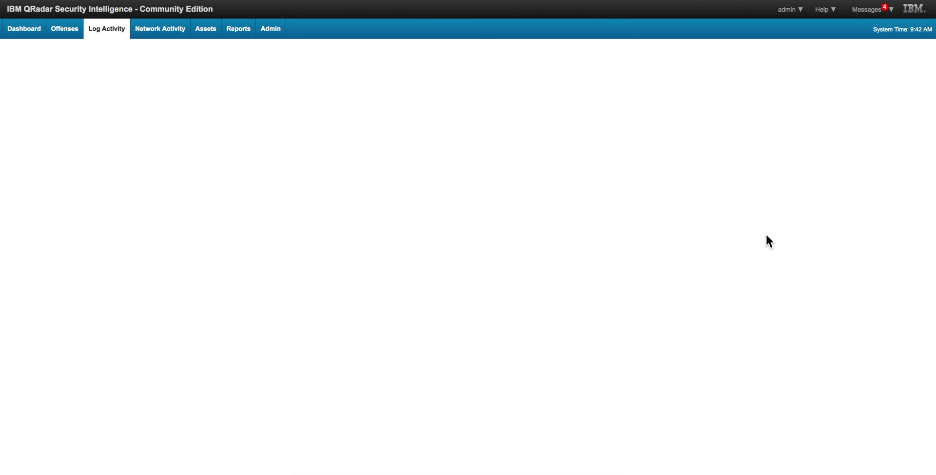
scroll(472, 220, down, 3)
scroll(176, 300, down, 5)
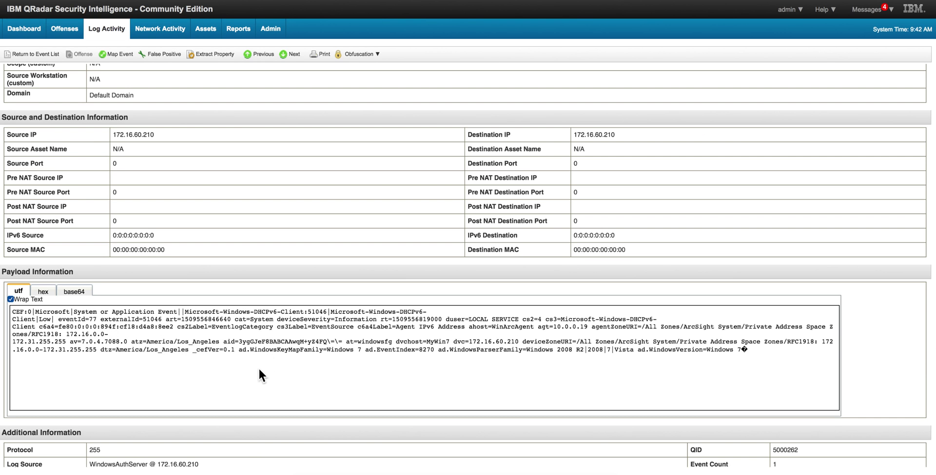
scroll(259, 370, down, 5)
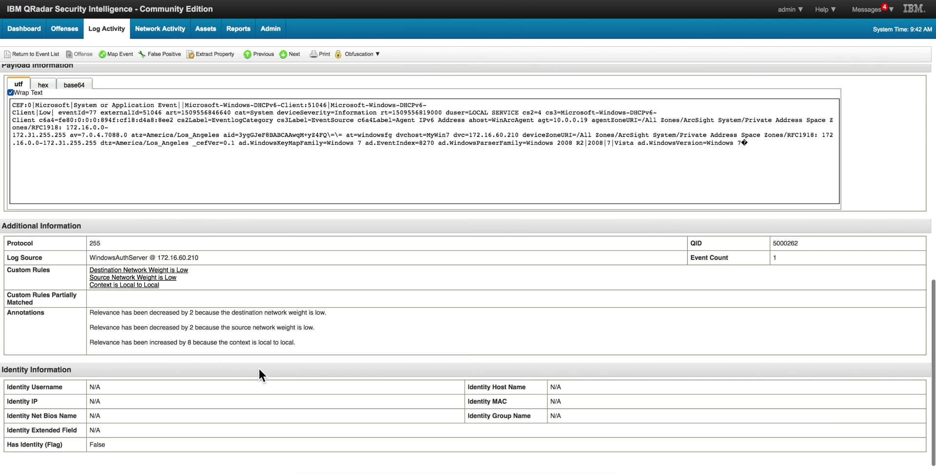
Step: Review the autodiscovered WindowsAuthServer entries in the log sources list and close the list
click(273, 29)
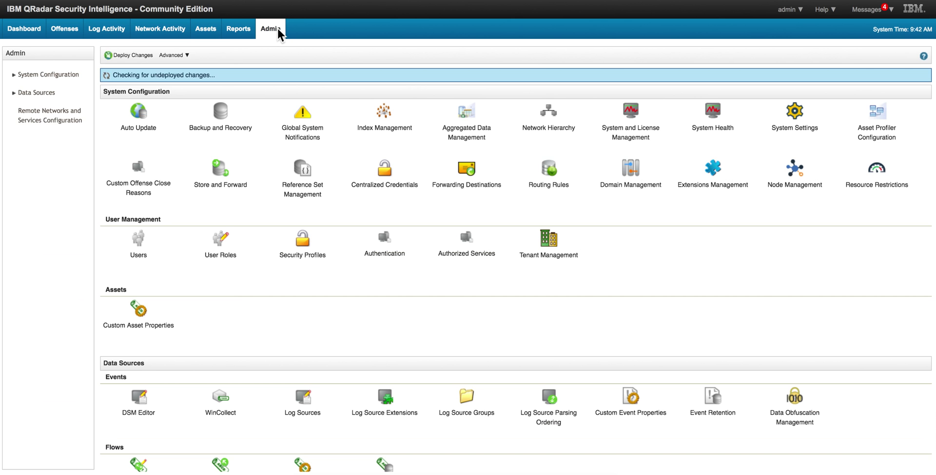
click(295, 412)
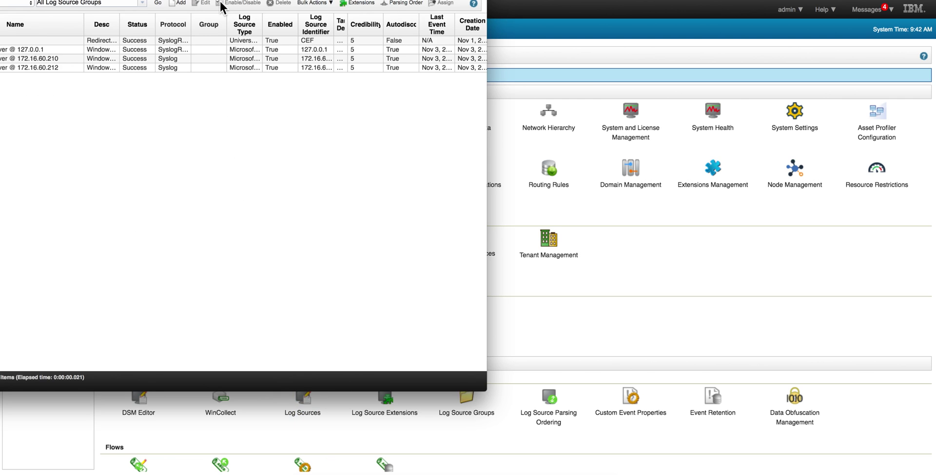
drag(238, 0, 507, 23)
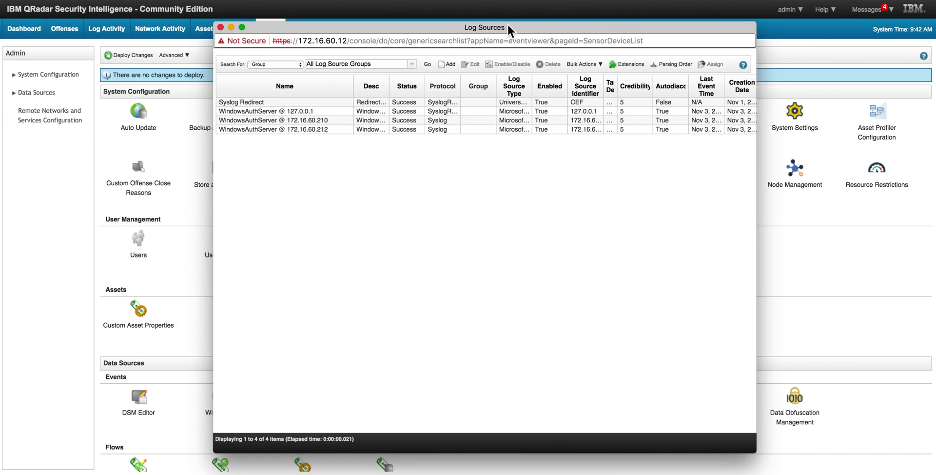
click(326, 131)
click(326, 119)
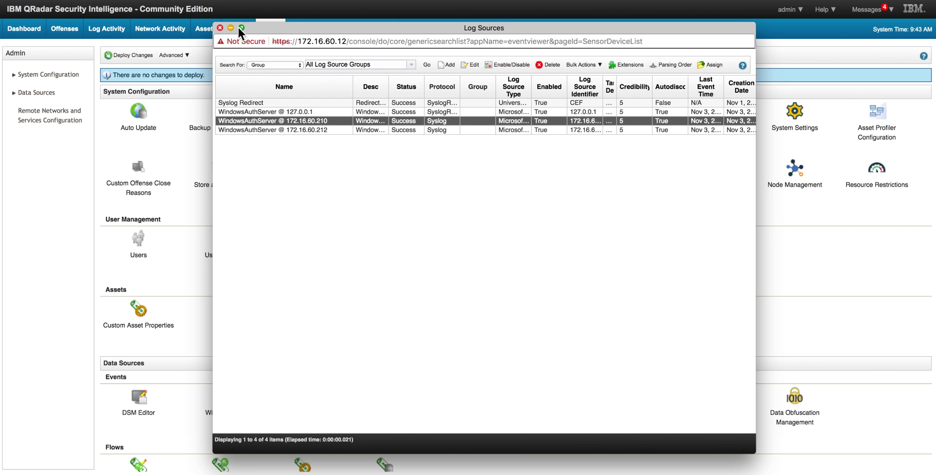
click(220, 27)
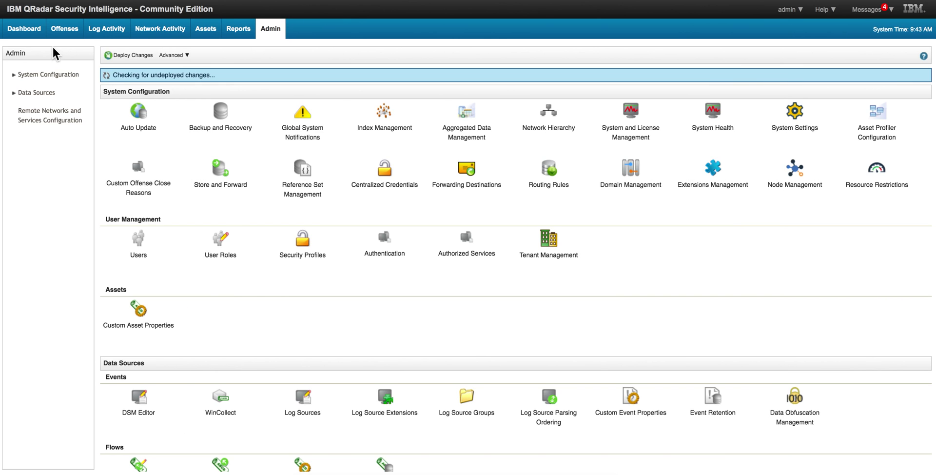
Step: Look through the full list of rules in the Offenses section, and bring up the Syslog Redirect diagram of ArcSight SmartConnector forwarding to QRadar
click(57, 29)
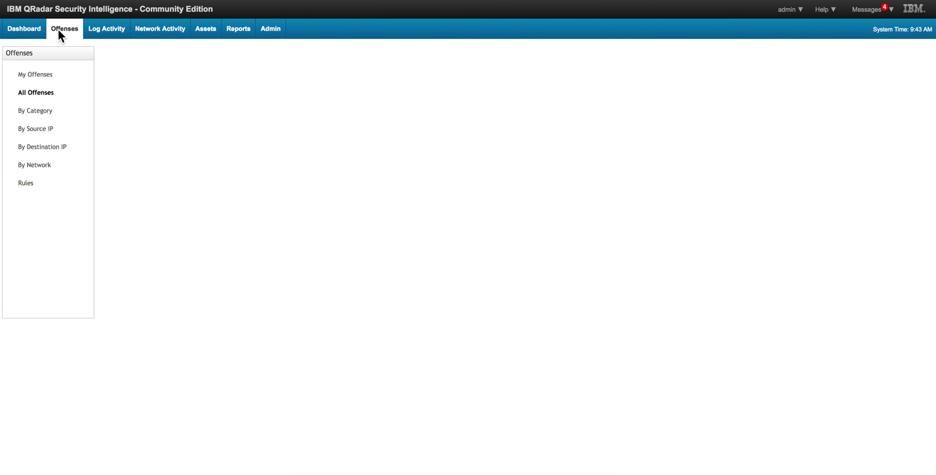
click(24, 184)
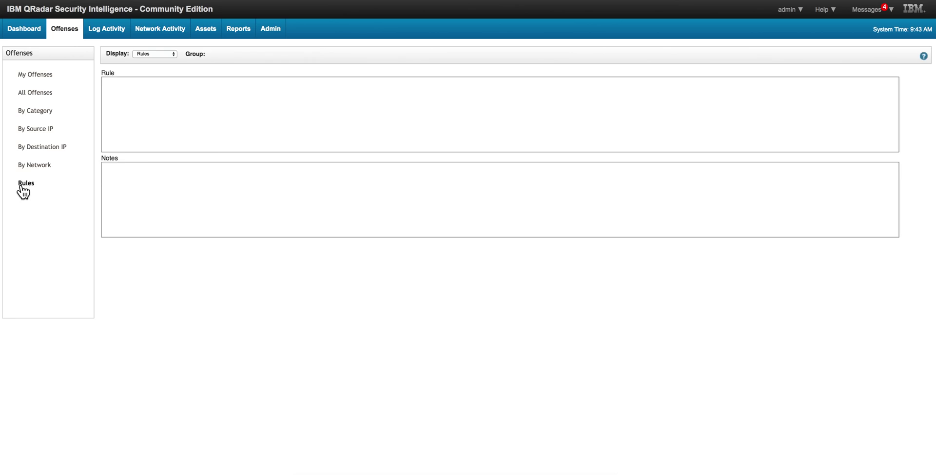
scroll(173, 111, down, 20)
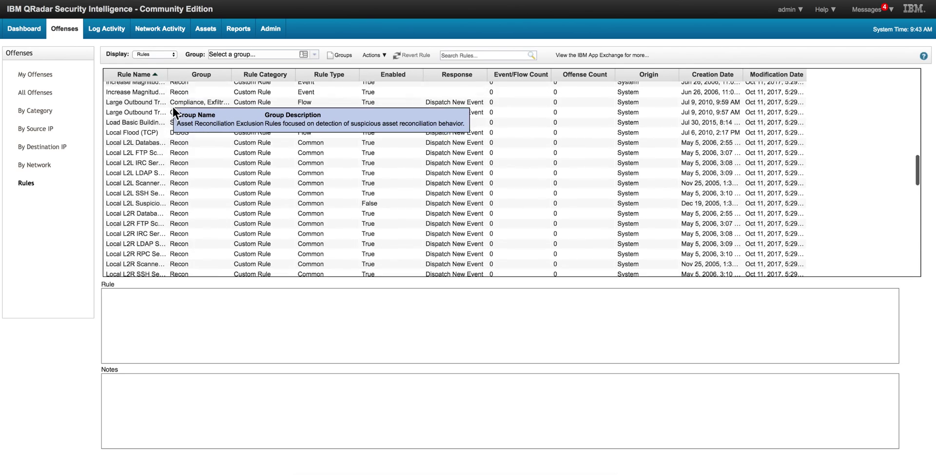
scroll(173, 108, down, 2)
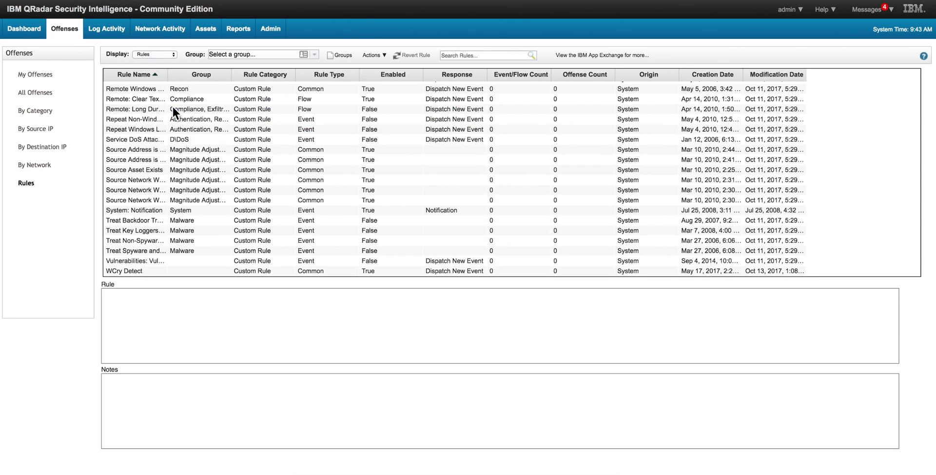
scroll(173, 111, up, 15)
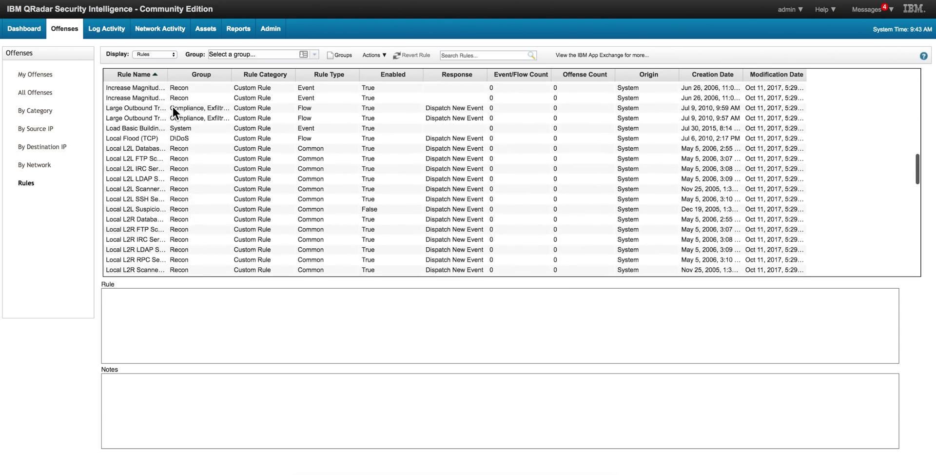
scroll(173, 111, up, 3)
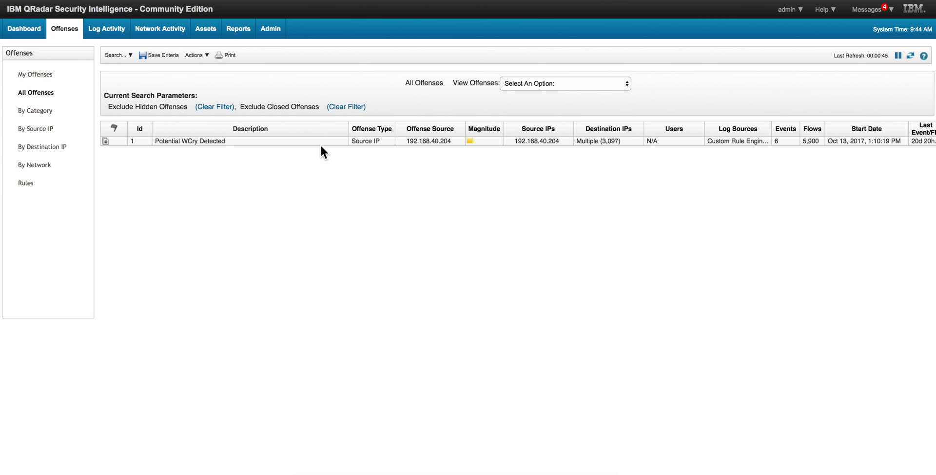
click(483, 472)
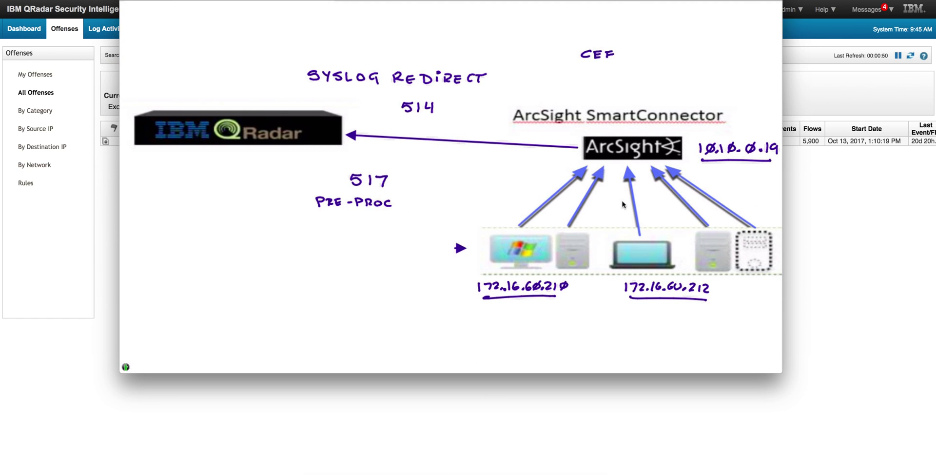